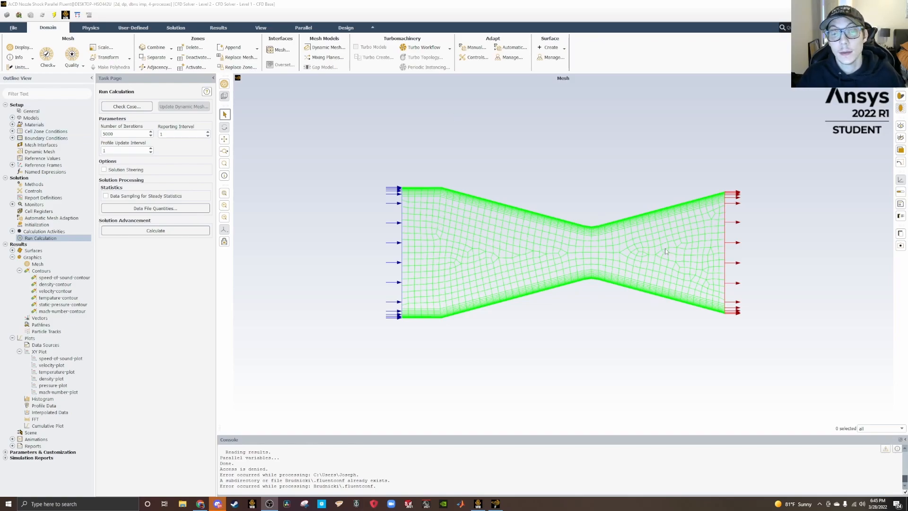
Review the physics models, the fluid materials and the general solver settings of the nozzle case.
click(12, 118)
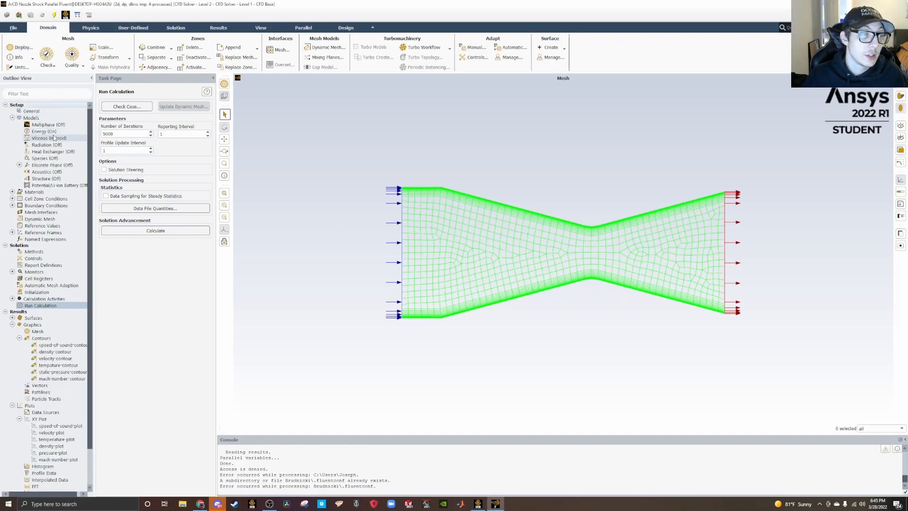
click(13, 192)
click(19, 199)
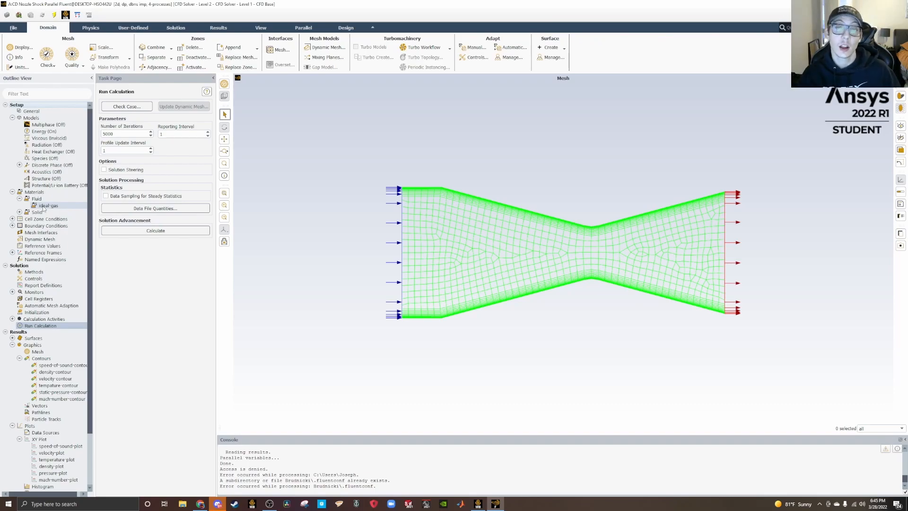
click(46, 113)
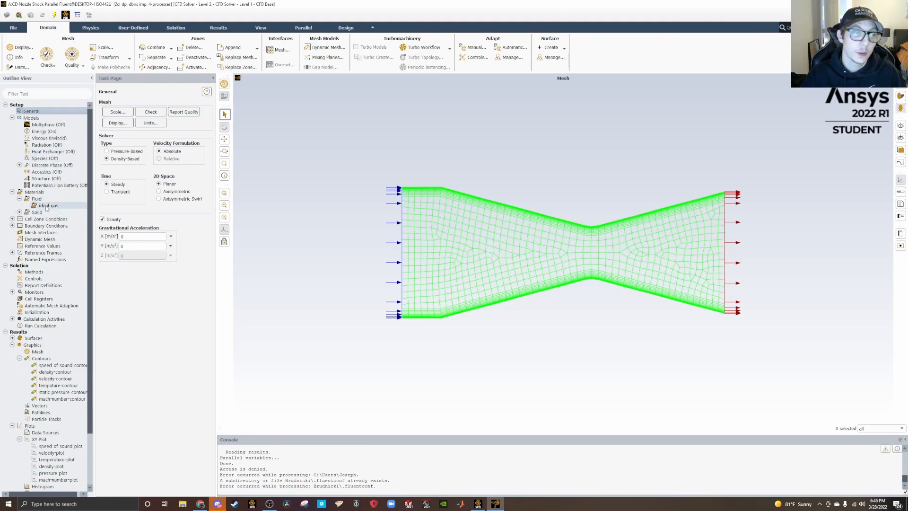
Inspect the operating conditions of the cell zones, including operating pressure and reference pressure location, and accept them.
click(12, 219)
click(35, 219)
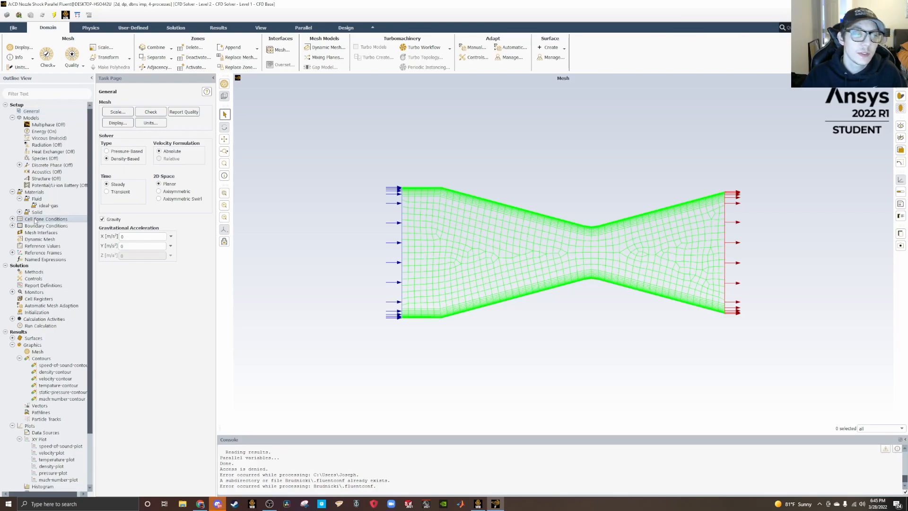
click(165, 445)
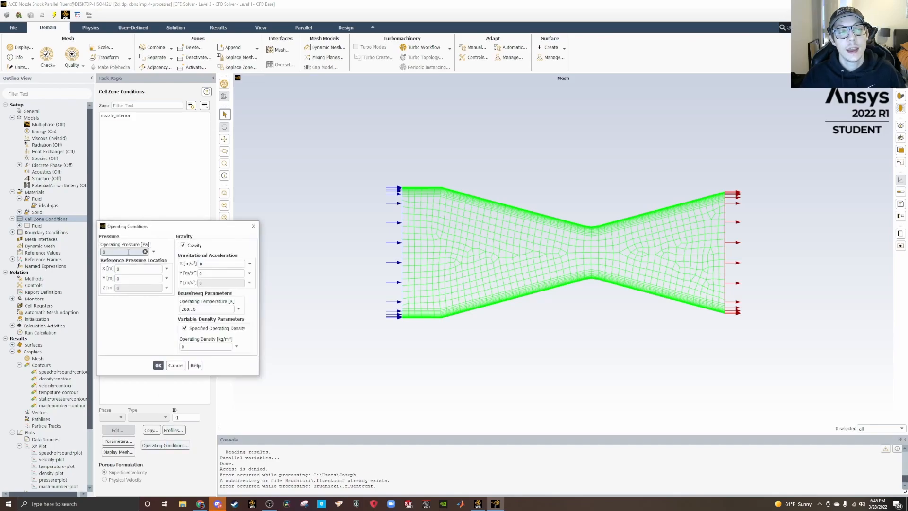
click(119, 280)
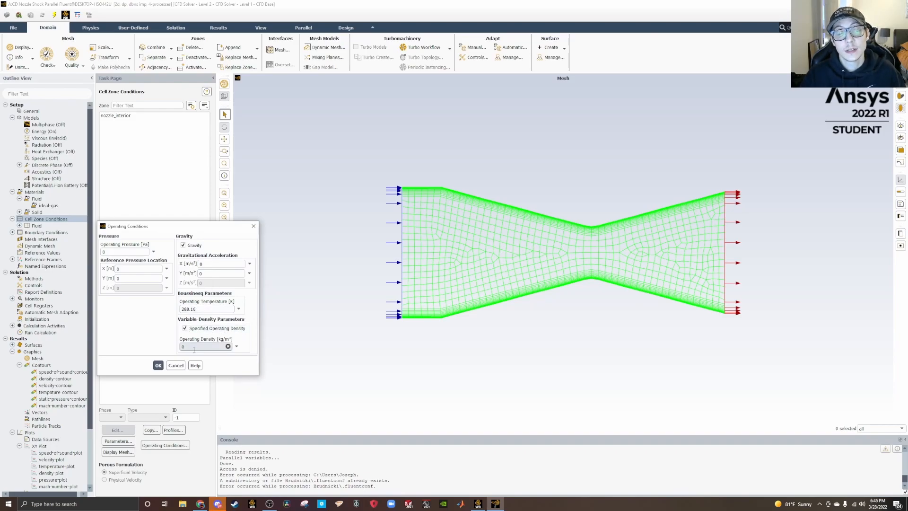
click(159, 365)
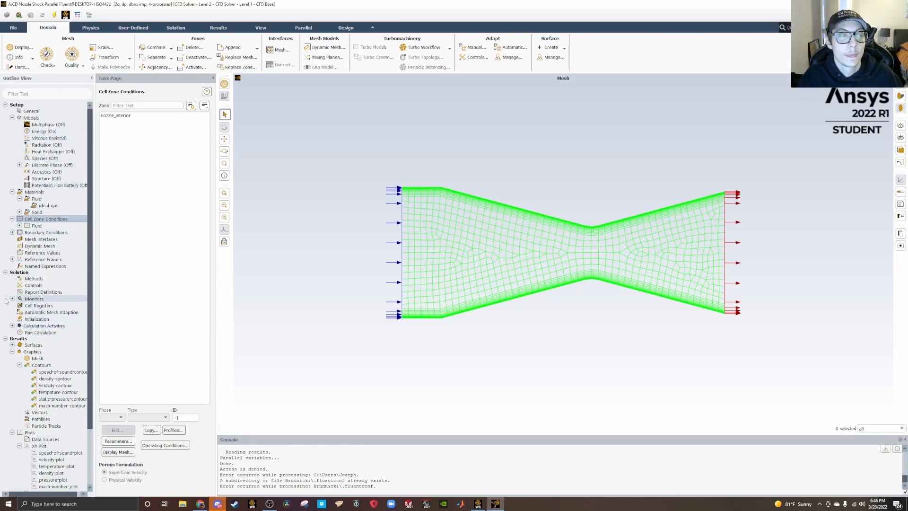
Check the absolute convergence criteria of the residual monitors and accept the settings.
click(12, 219)
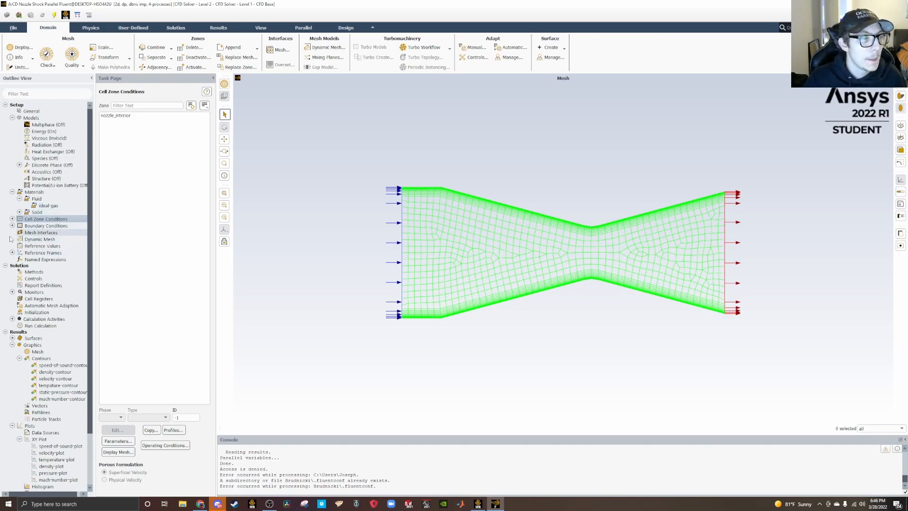
click(13, 293)
double_click(27, 299)
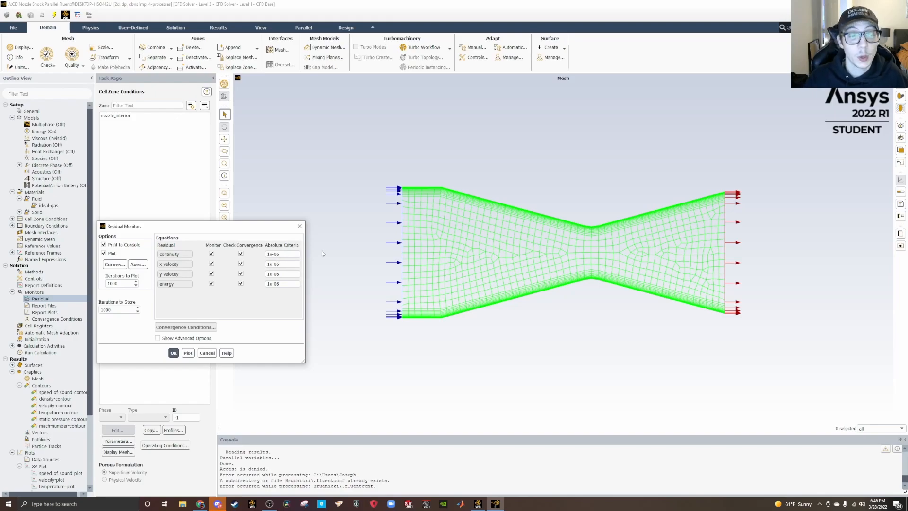
click(174, 353)
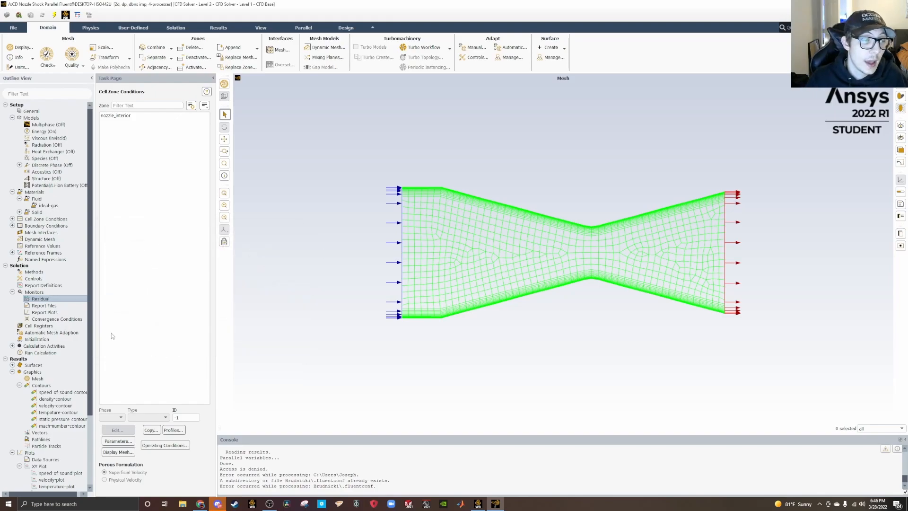
Look through the inlet, internal and outlet boundary conditions, and collapse the reference frames list.
click(13, 226)
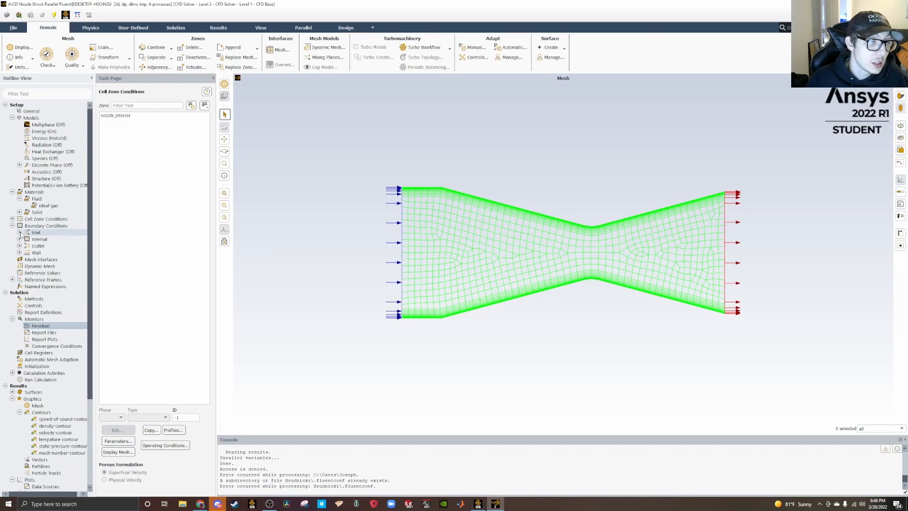
click(20, 233)
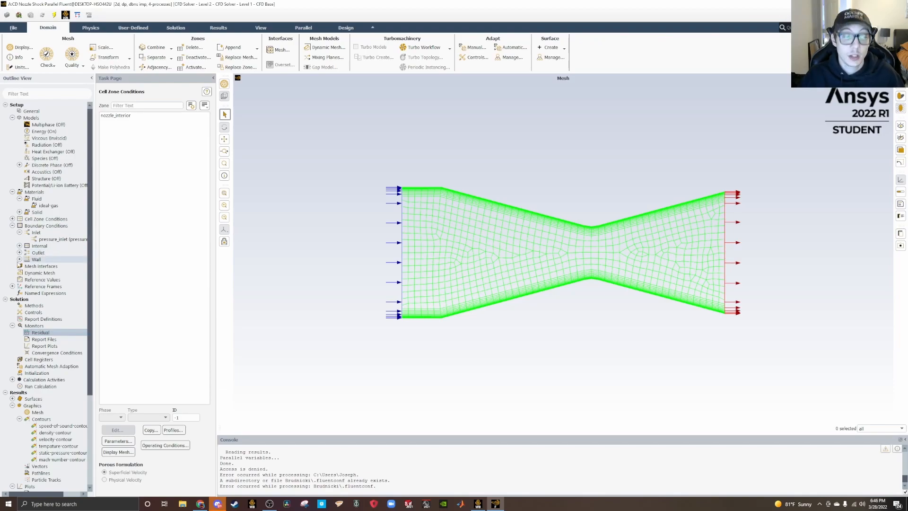
click(20, 247)
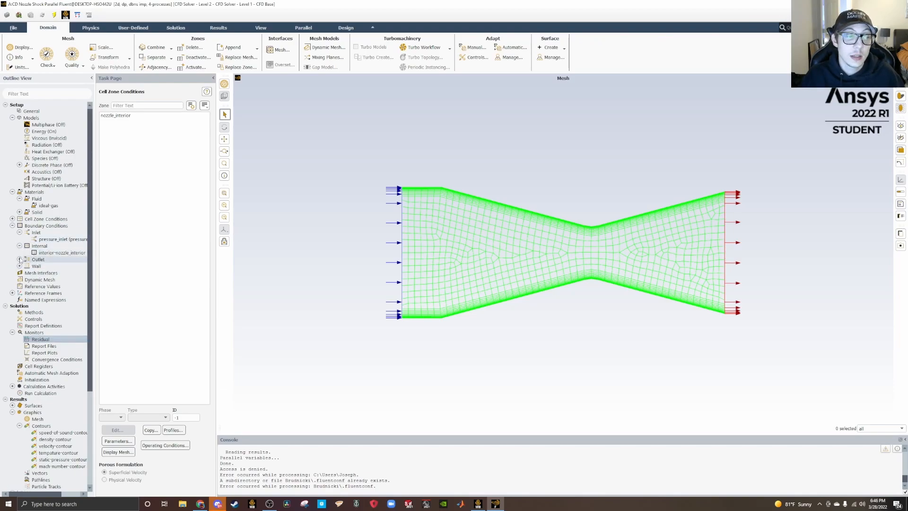
click(20, 259)
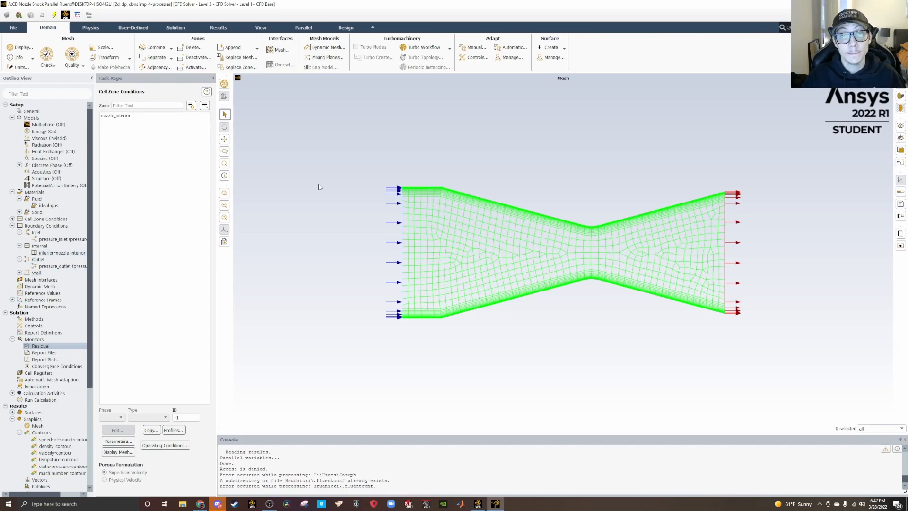
click(12, 300)
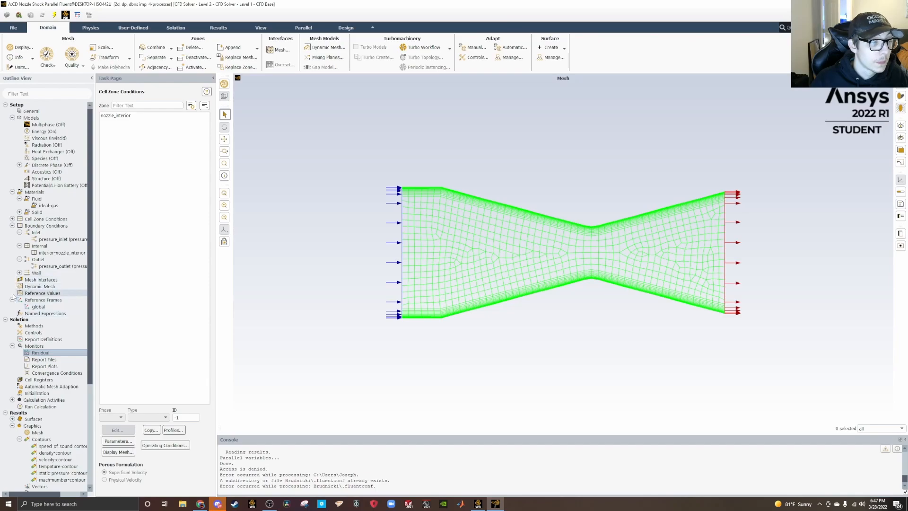
click(12, 300)
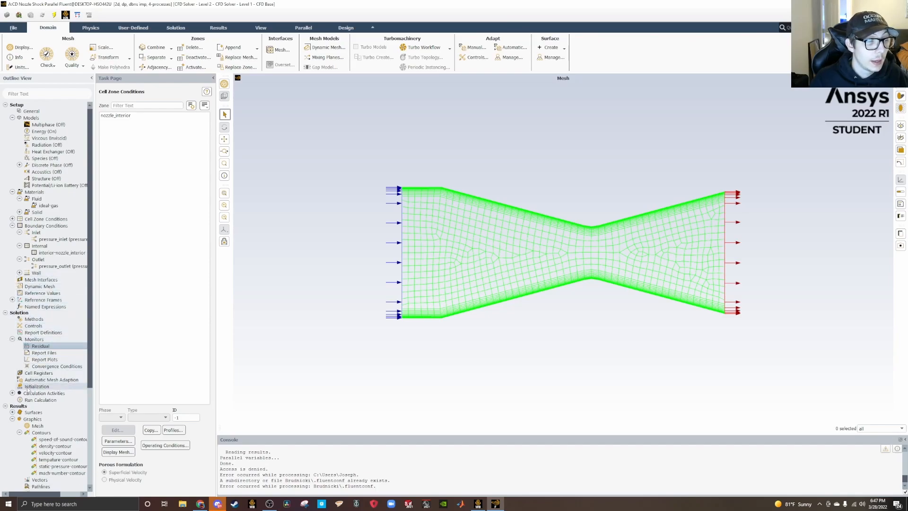
Review the solution initialization method, initial values and the zones available for computing them.
click(27, 386)
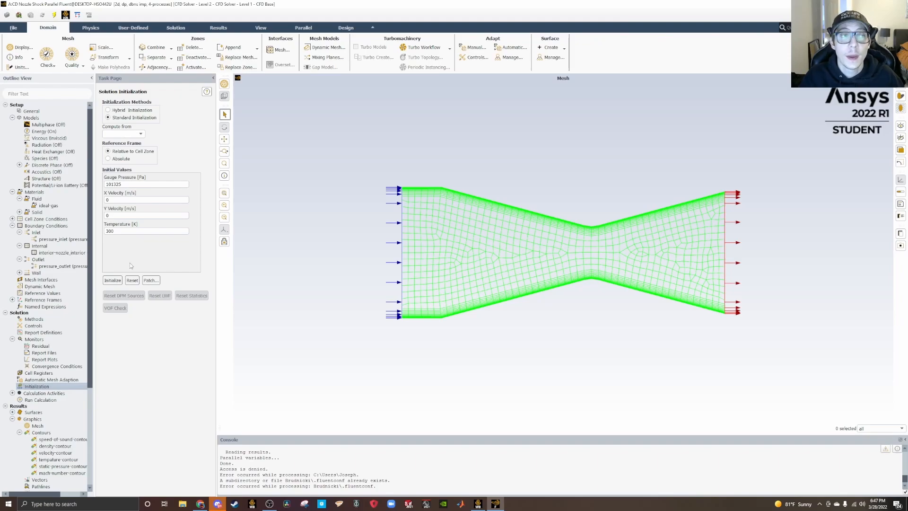
click(138, 134)
click(176, 148)
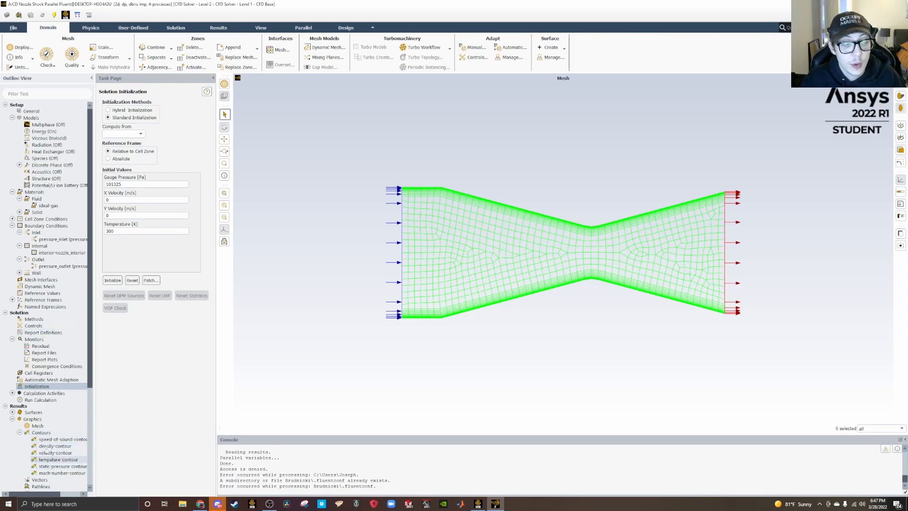
Display the Mach number contours of the nozzle, followed by the velocity contours.
right_click(52, 473)
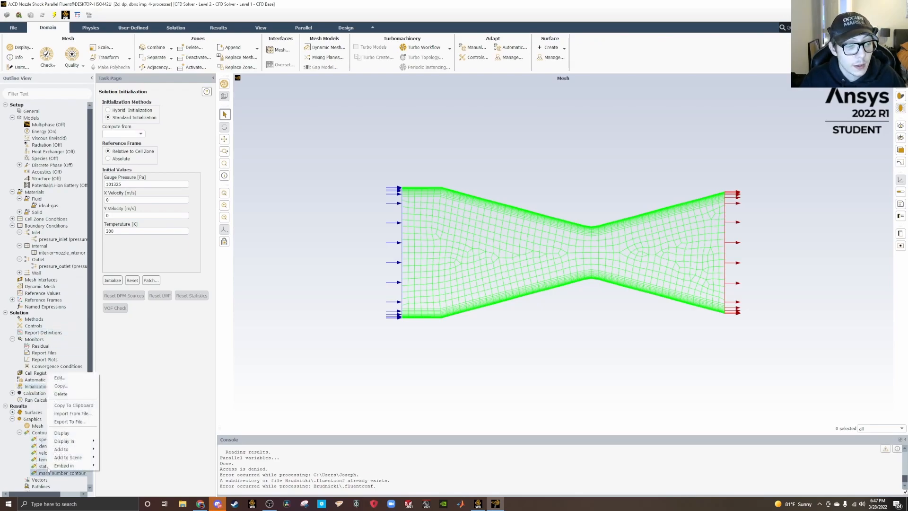
click(61, 433)
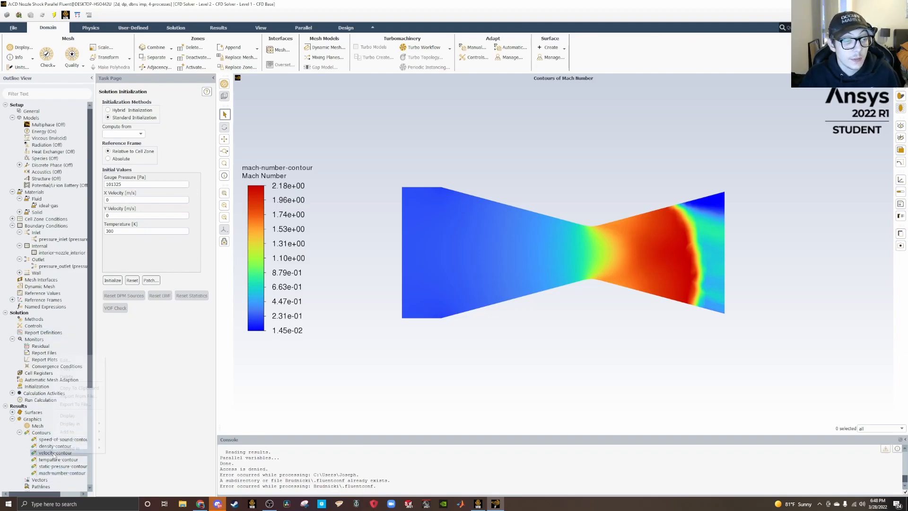
right_click(54, 452)
click(67, 415)
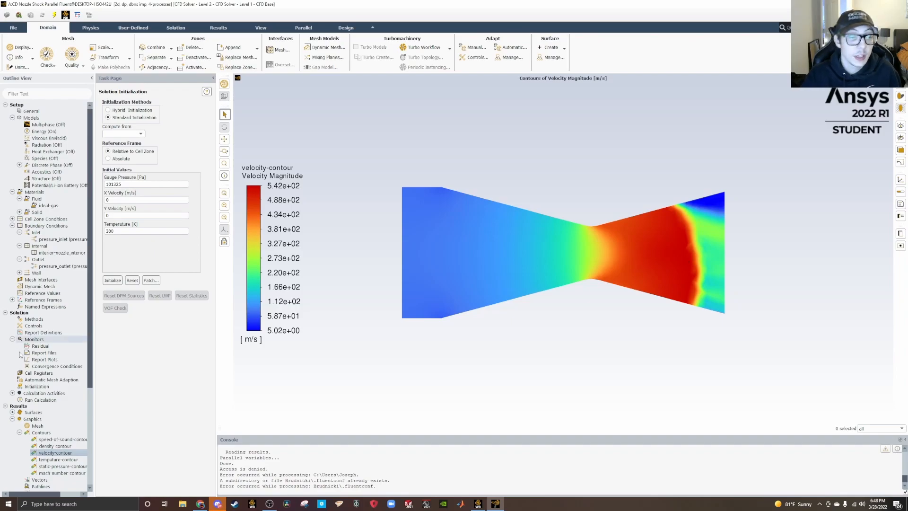
Display the static temperature contours of the nozzle, followed by the speed of sound contours.
right_click(43, 459)
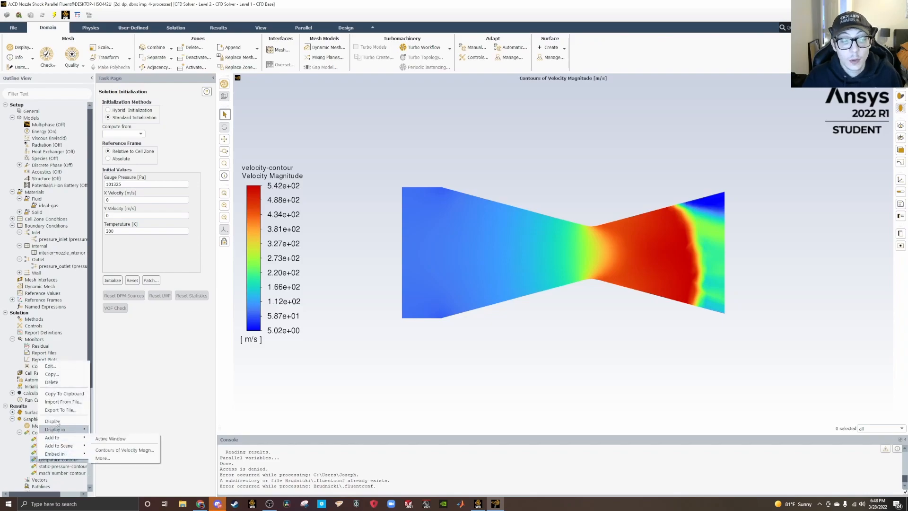
click(54, 421)
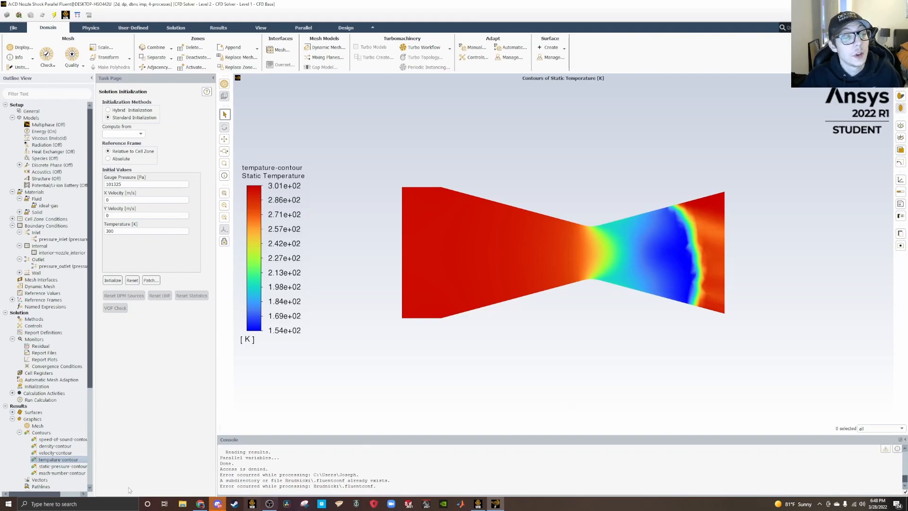
right_click(66, 439)
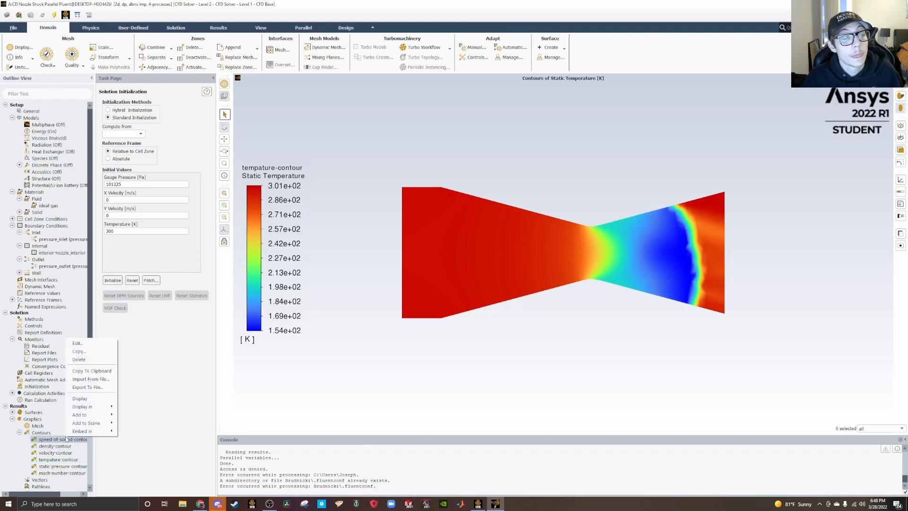
click(79, 399)
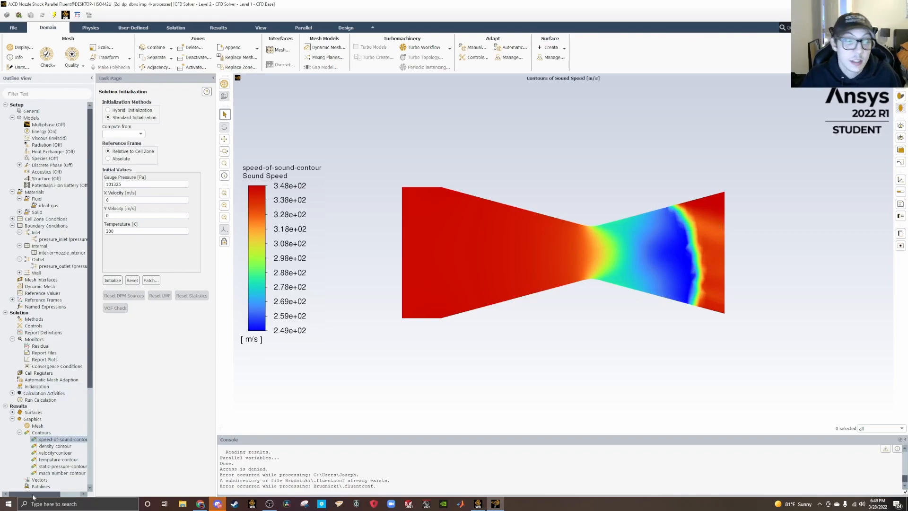
Display the temperature contours again, followed by the static pressure and density contours of the nozzle.
right_click(53, 459)
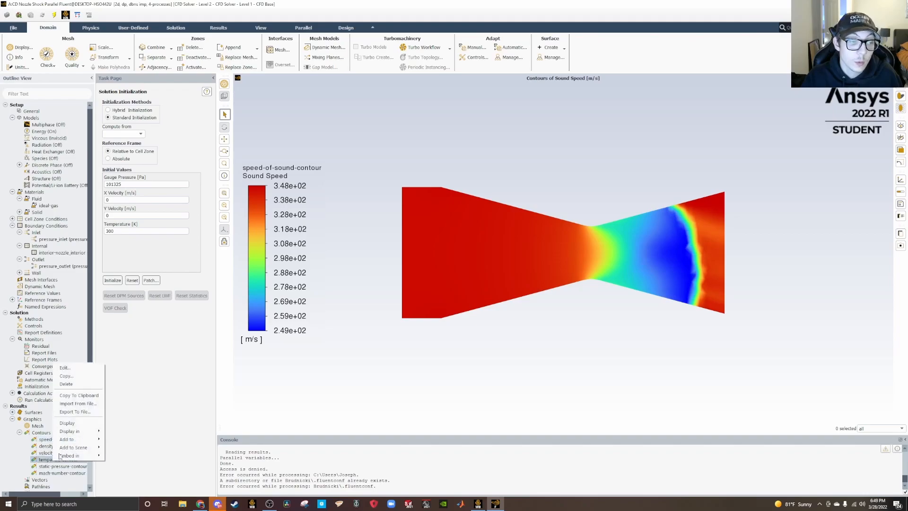
click(74, 424)
right_click(62, 466)
click(76, 431)
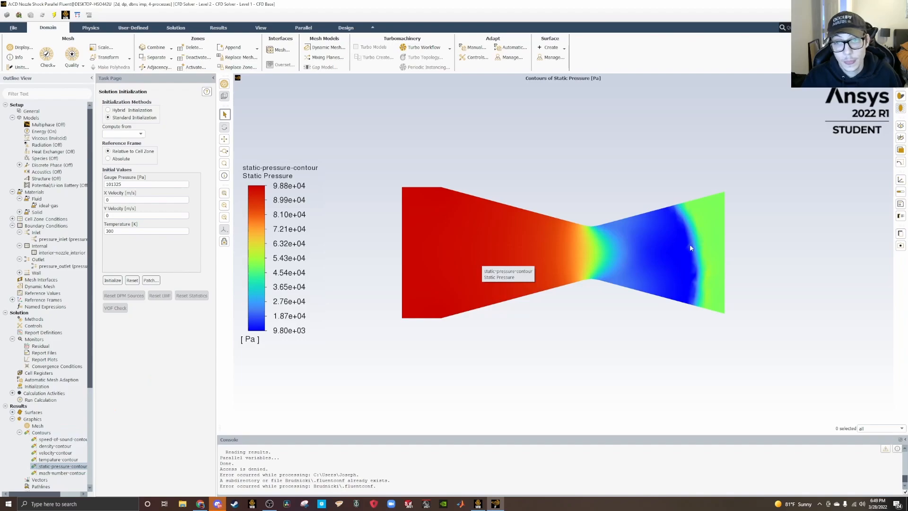
right_click(61, 446)
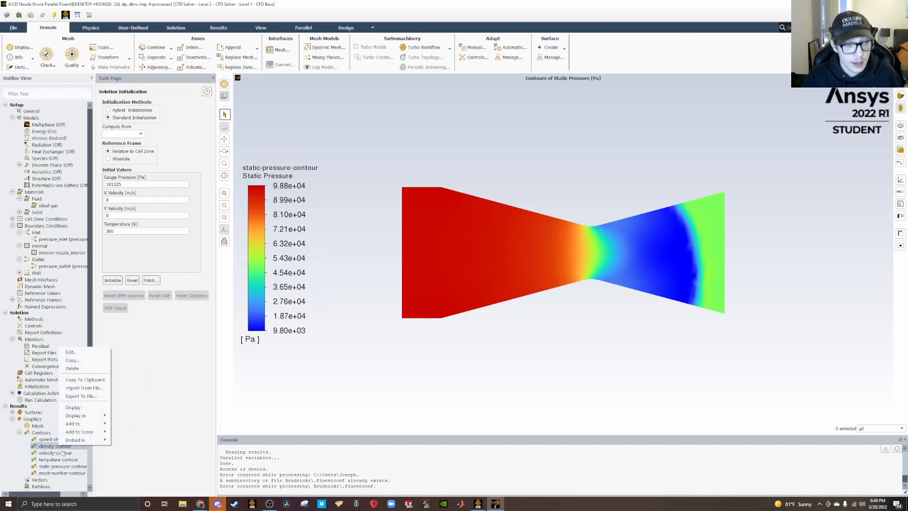
click(73, 407)
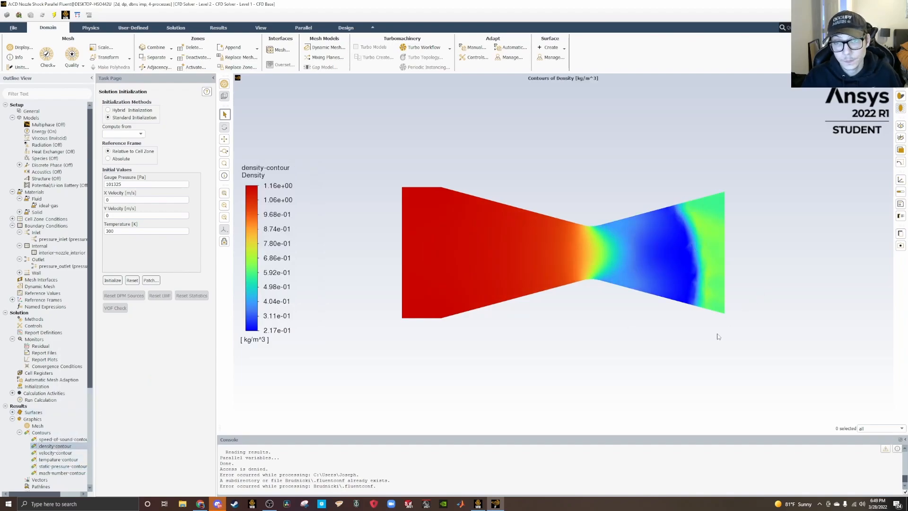
Plot the existing speed of sound XY plot along the nozzle.
scroll(23, 436, down, 3)
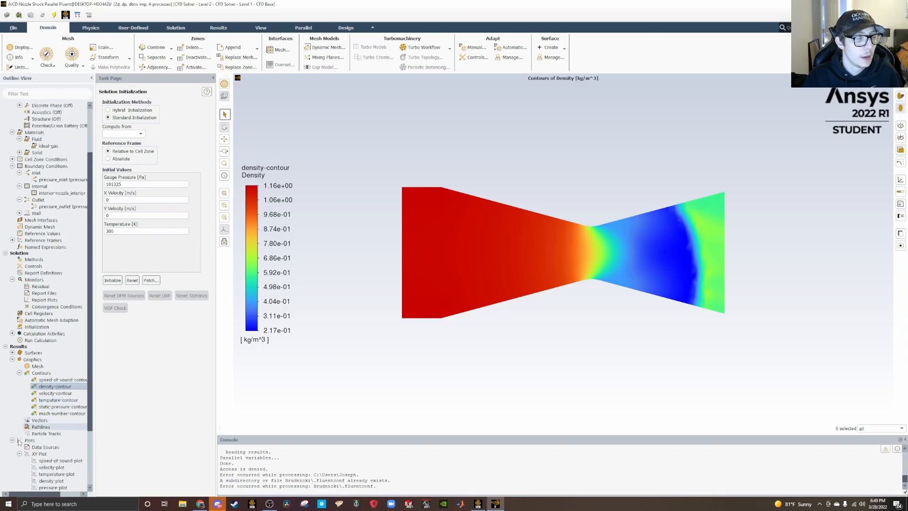
scroll(25, 437, down, 3)
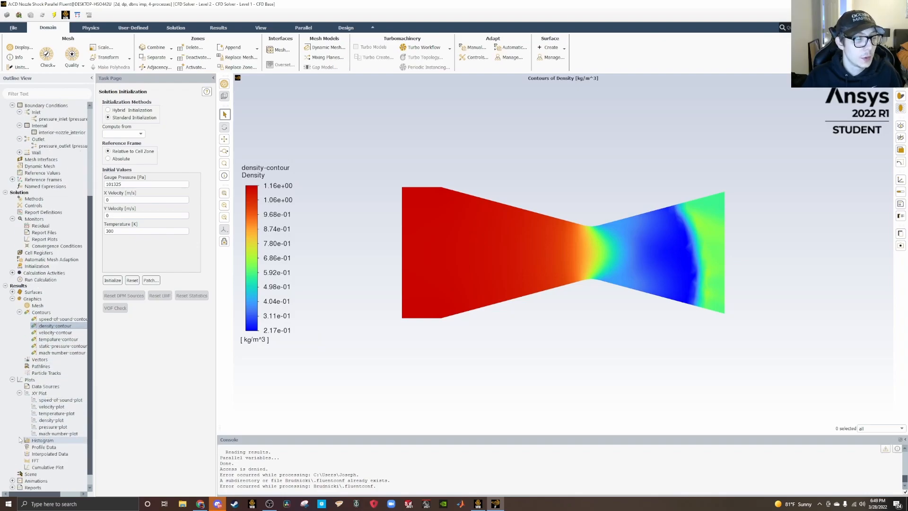
right_click(53, 401)
click(71, 462)
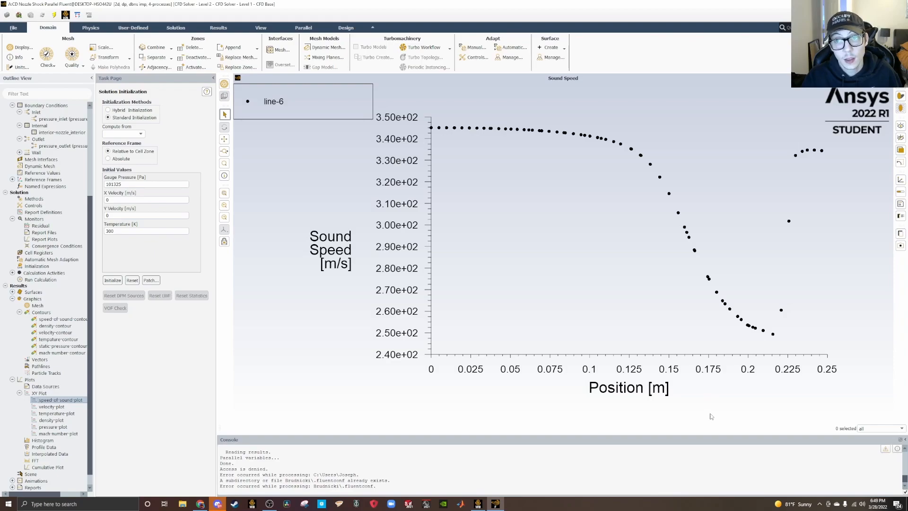
Plot the existing static temperature XY plot along the nozzle.
click(48, 414)
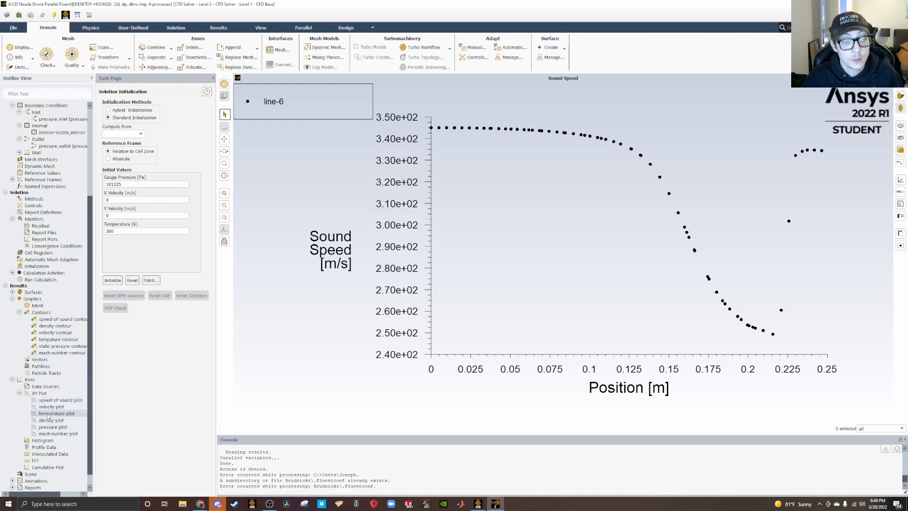
right_click(47, 414)
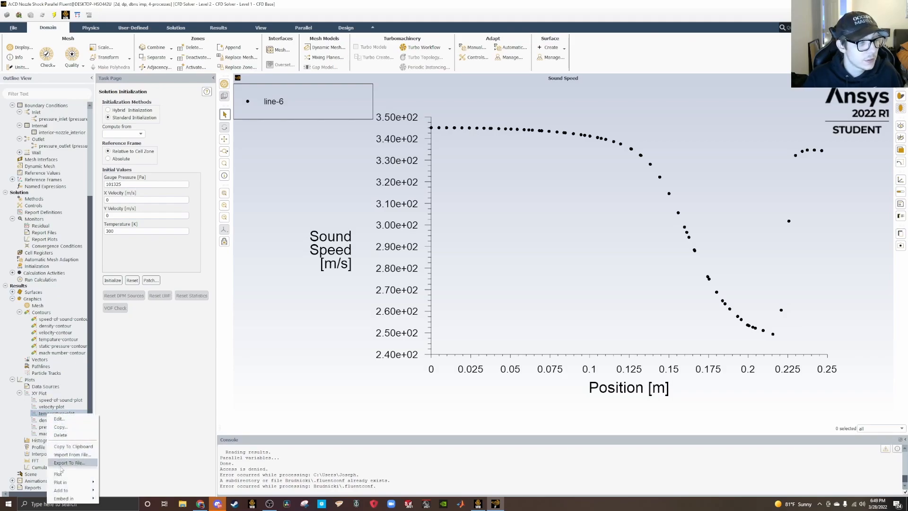
click(58, 474)
Plot the existing velocity XY plot along the nozzle, followed by the Mach number XY plot.
click(47, 407)
right_click(52, 407)
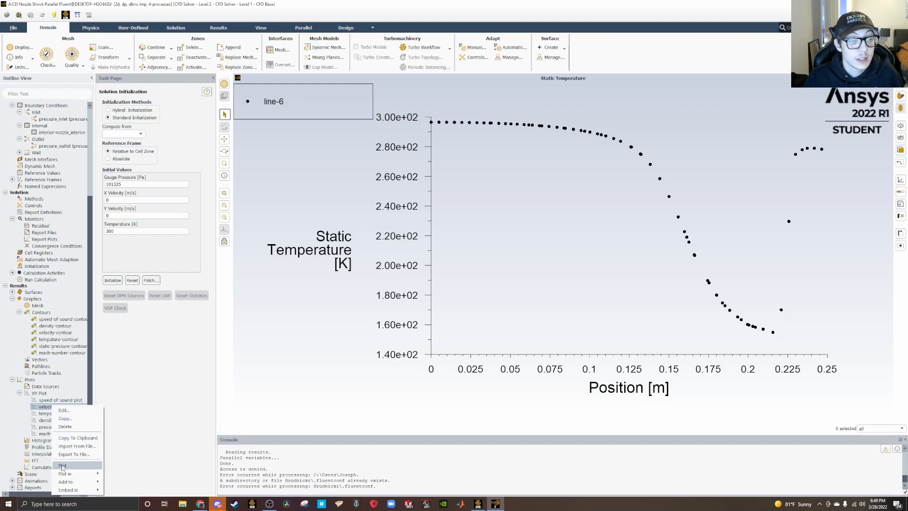
click(63, 466)
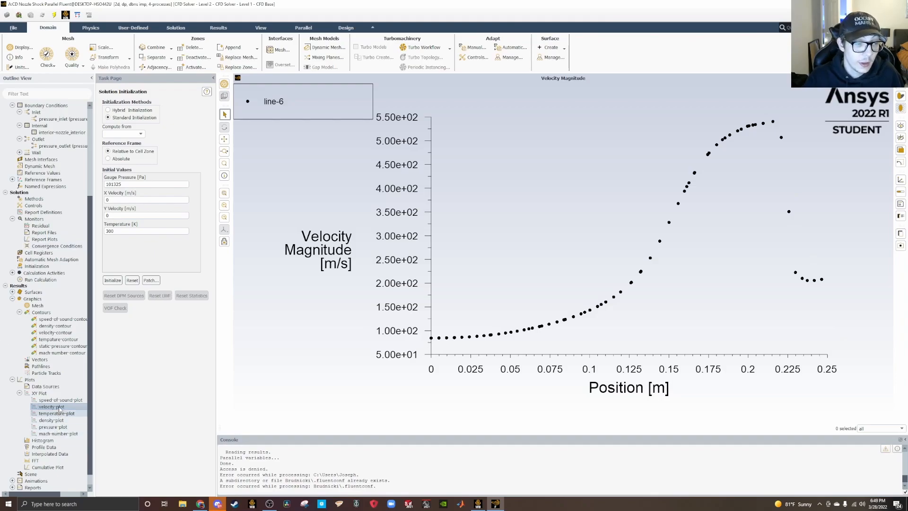
right_click(64, 434)
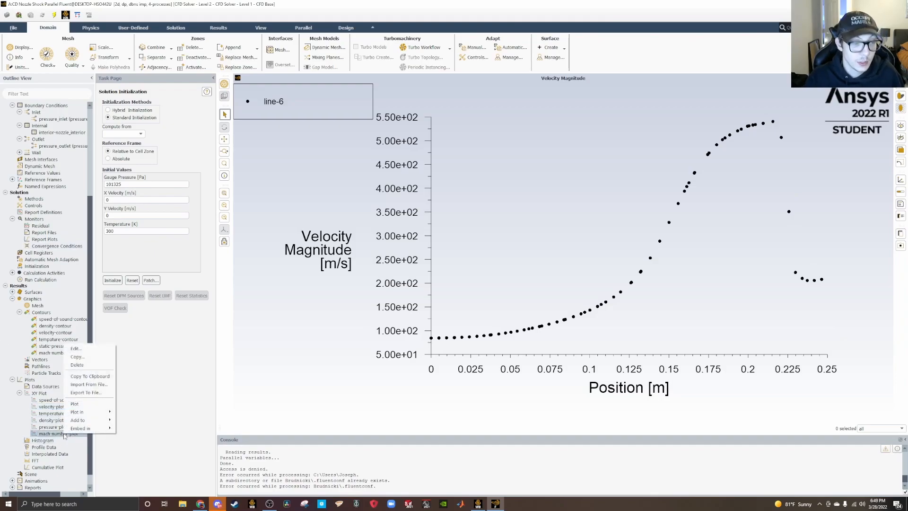
click(75, 403)
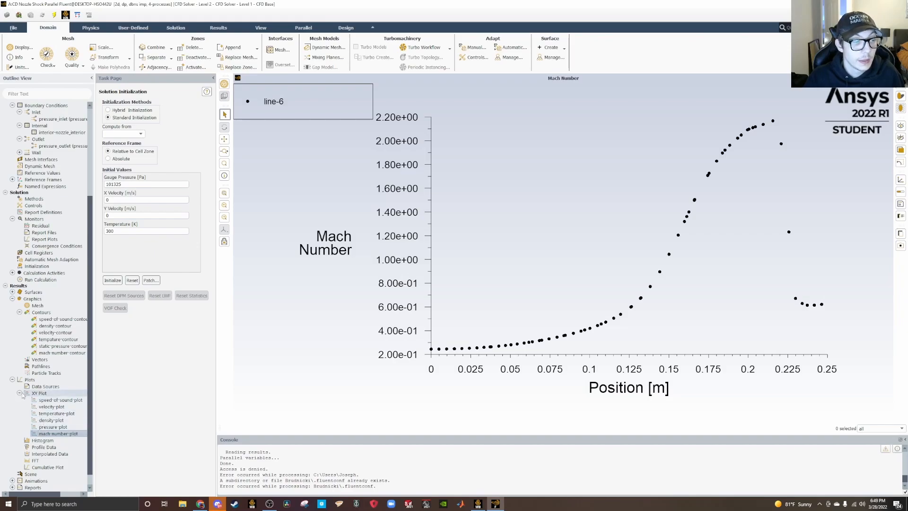
scroll(31, 400, down, 1)
scroll(27, 416, up, 10)
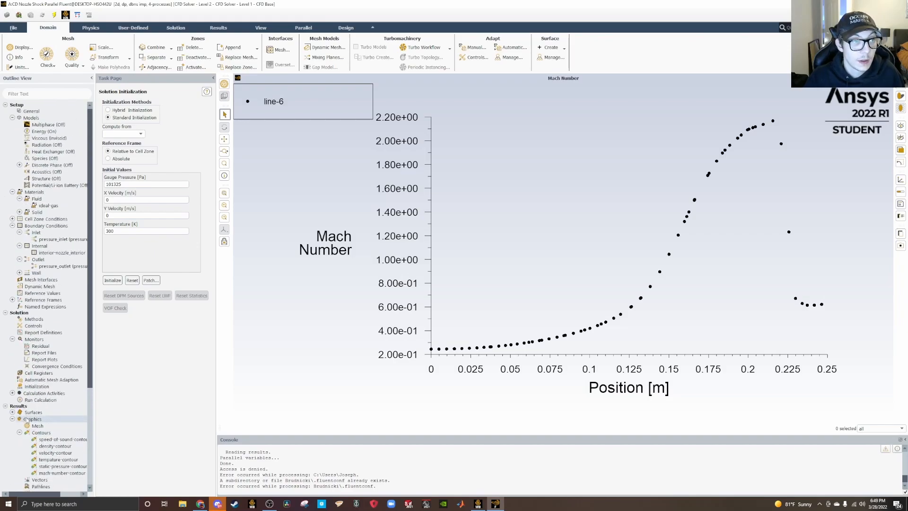
scroll(27, 420, down, 7)
scroll(27, 419, up, 7)
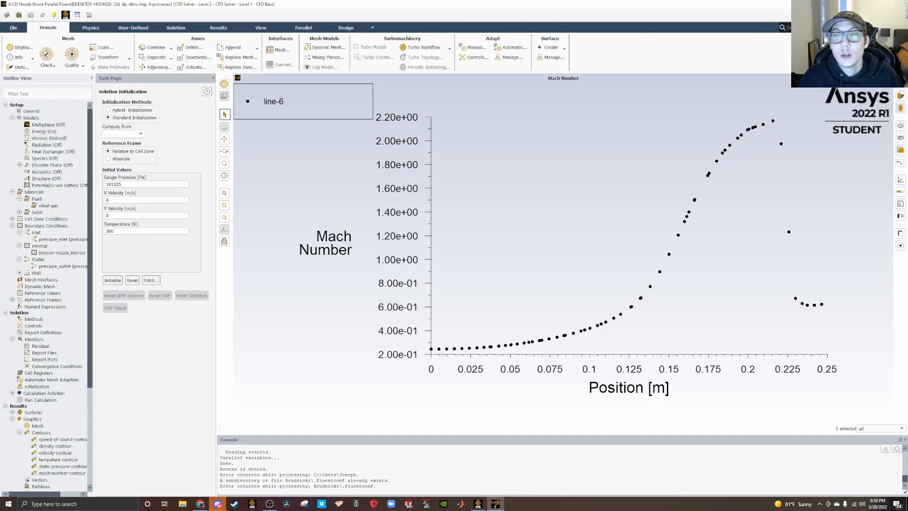
Close the shock nozzle's Fluent session and open the CD Nozzle system's solution from Workbench, dismissing the behavioral changes notice for good.
click(897, 4)
click(451, 260)
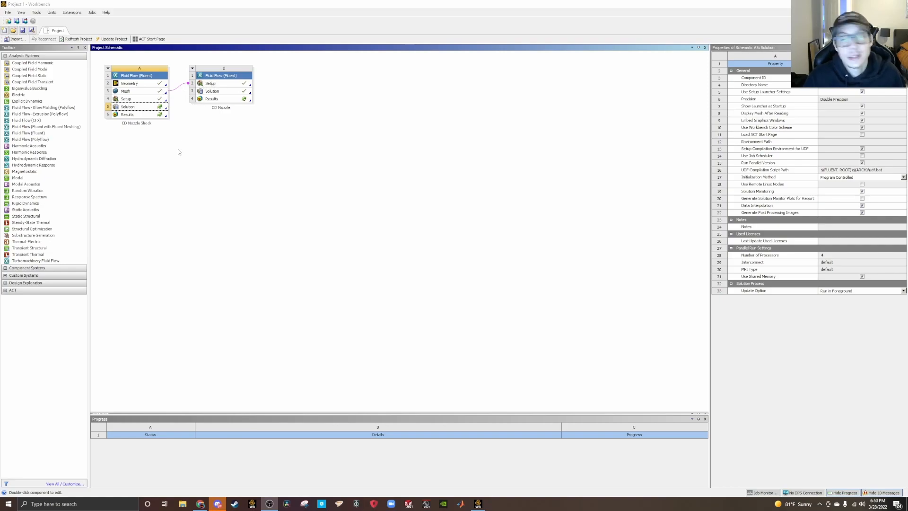
right_click(242, 91)
click(272, 163)
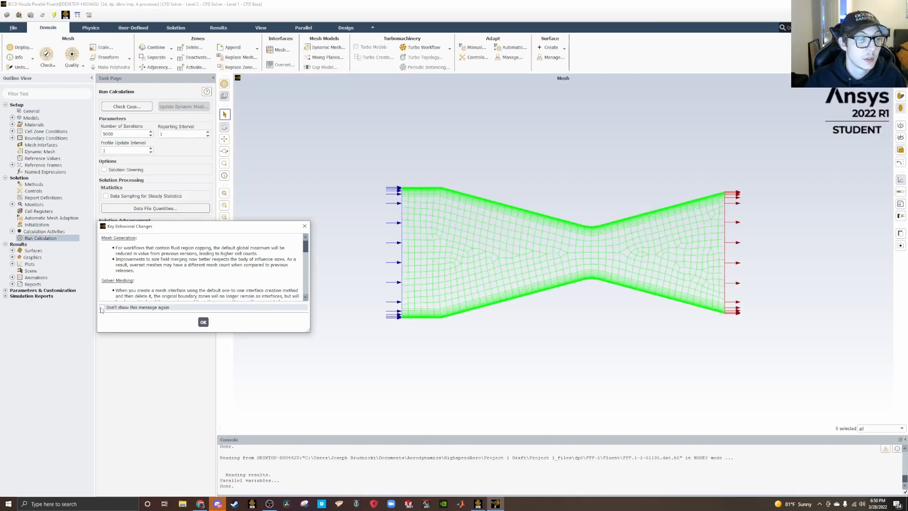
click(102, 307)
click(203, 322)
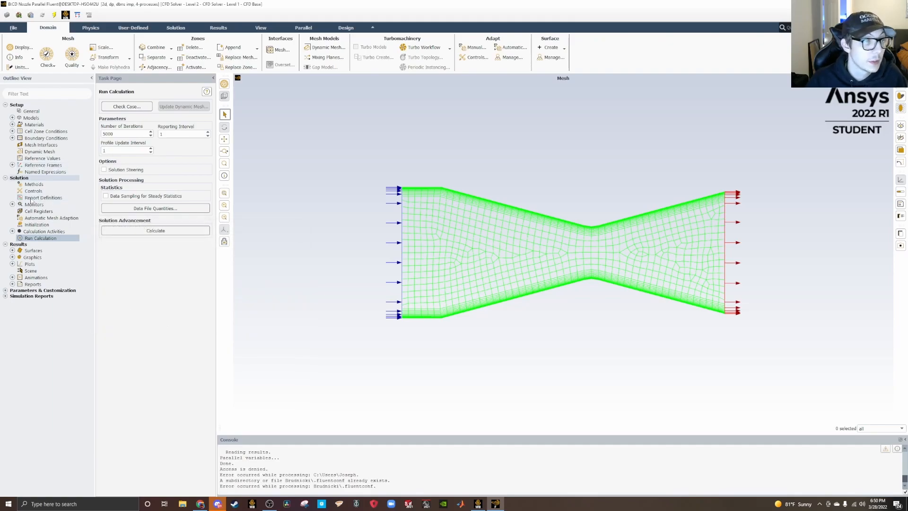
Display the Mach number contours of the shock-free nozzle, followed by its velocity magnitude contours.
click(13, 257)
click(20, 271)
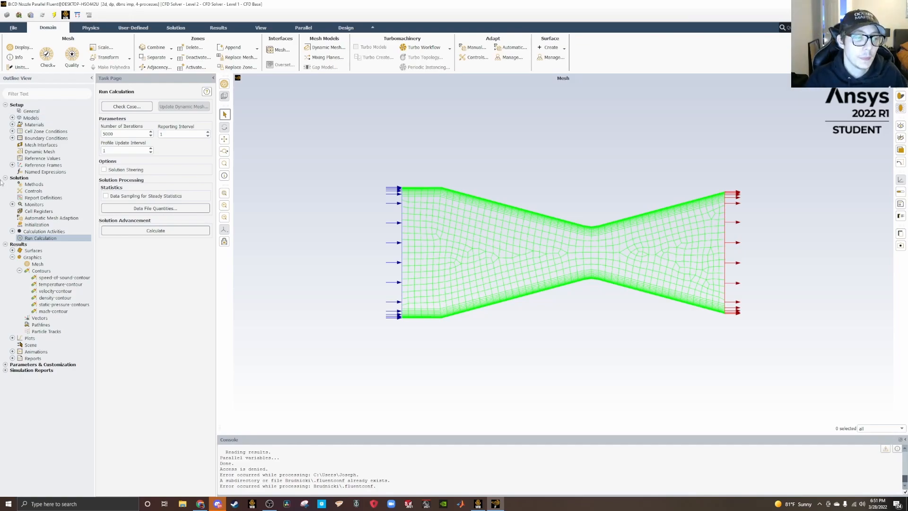
right_click(49, 312)
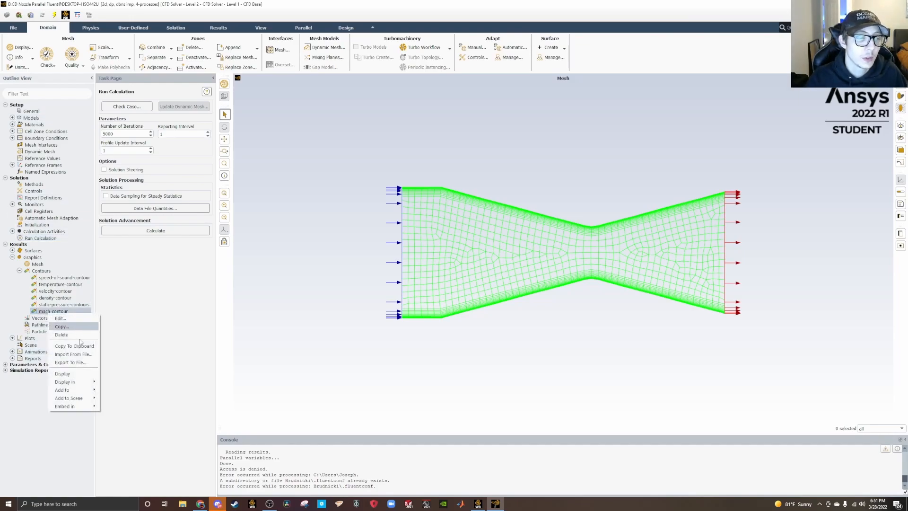
click(74, 374)
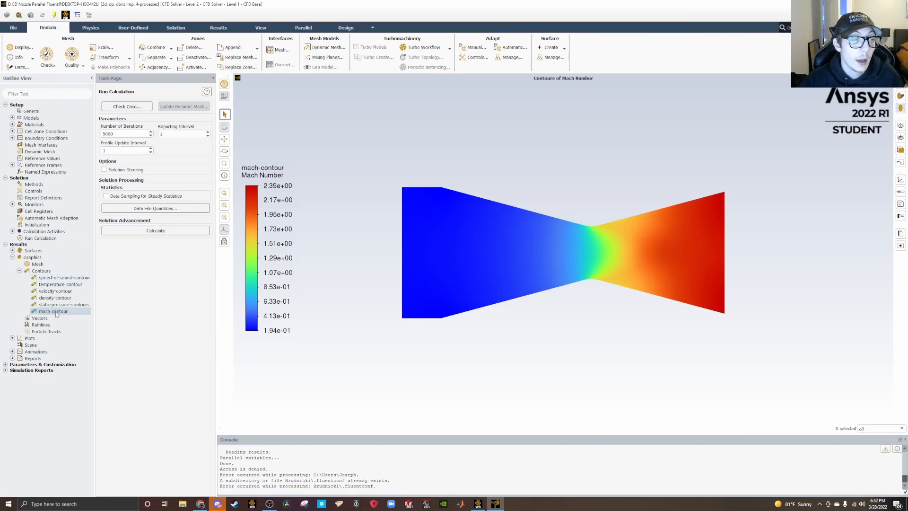
right_click(58, 292)
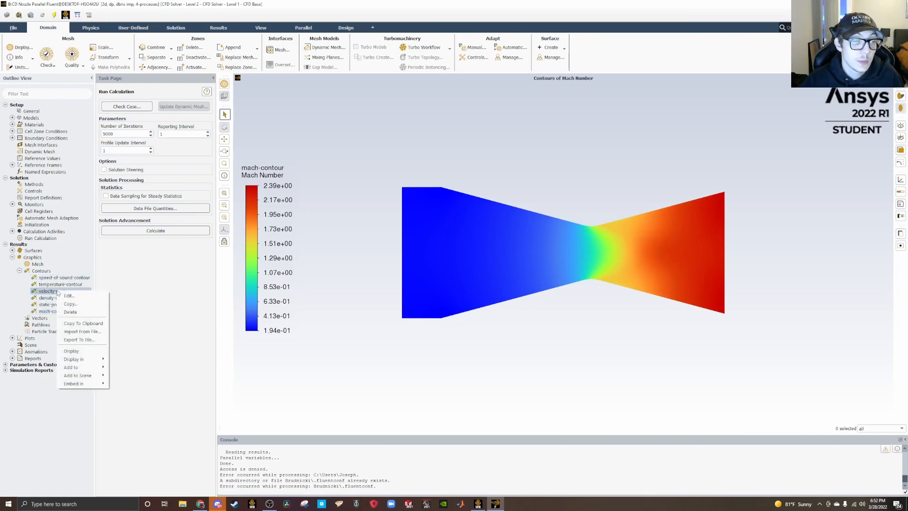
click(72, 351)
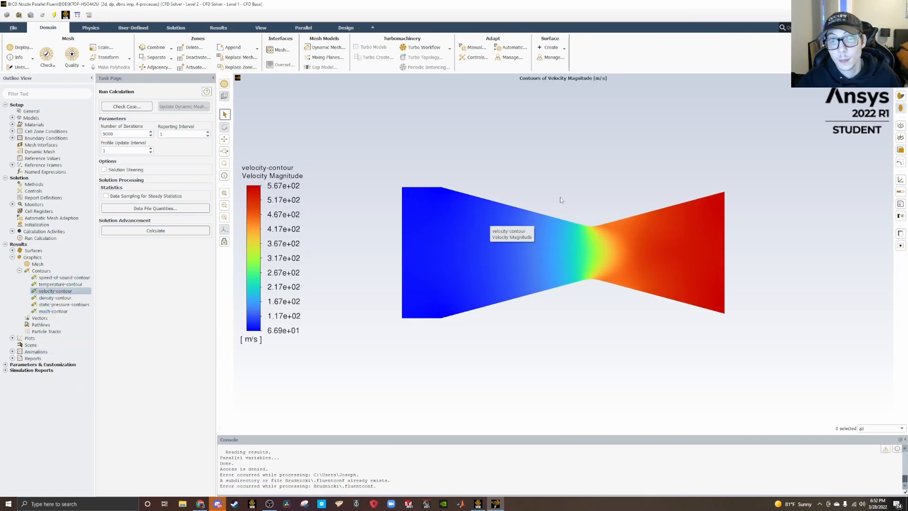
Display the static temperature contours of the CD Nozzle case, followed by the speed of sound contours.
right_click(61, 285)
click(72, 344)
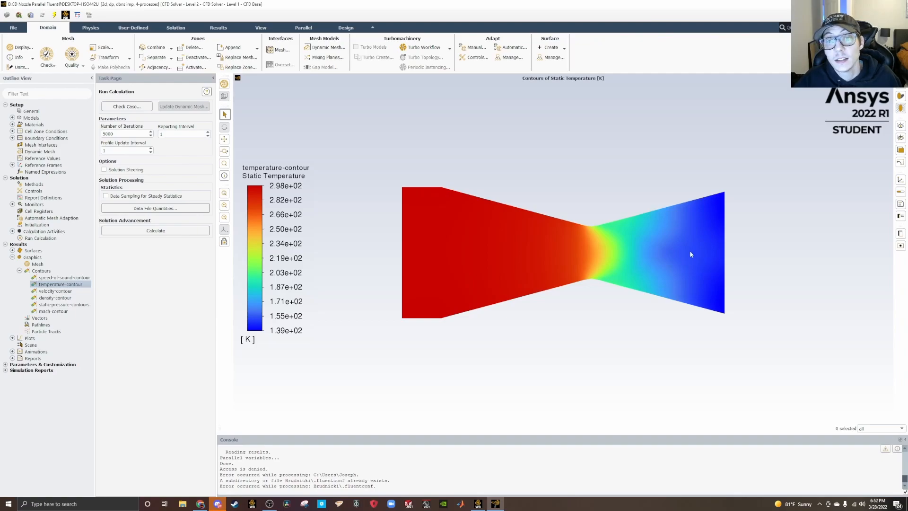
right_click(66, 279)
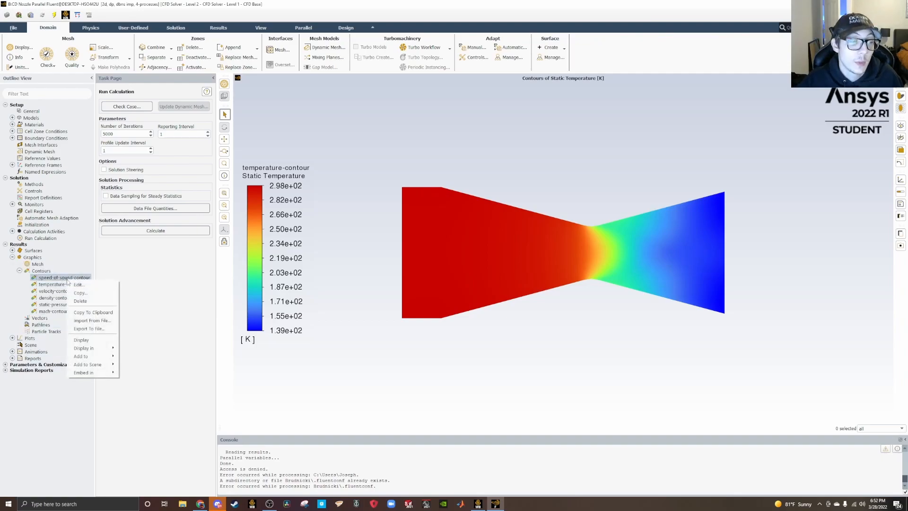
click(83, 340)
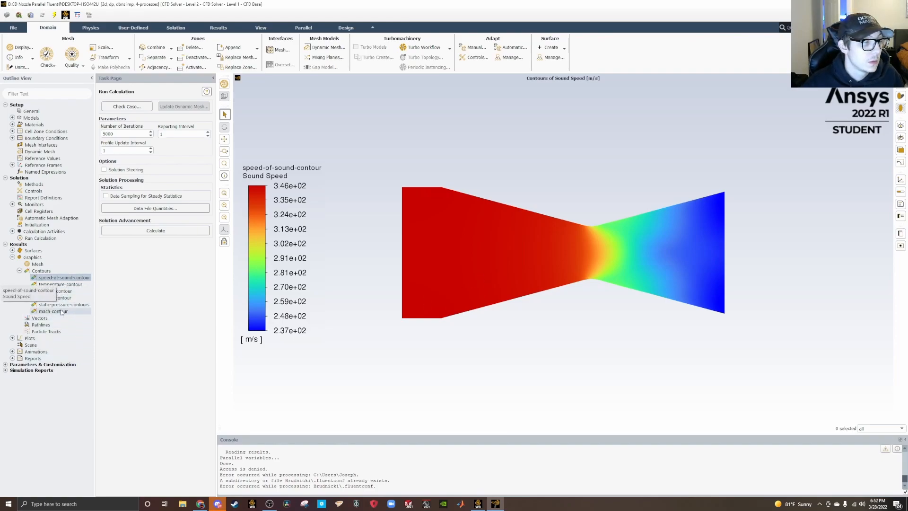
Display the density contours of the CD Nozzle case, followed by the static pressure contours.
right_click(75, 299)
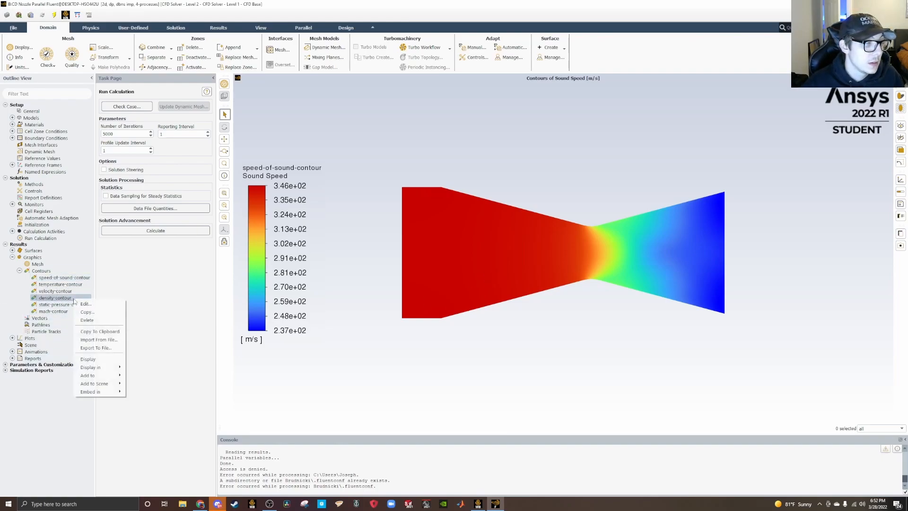
click(89, 359)
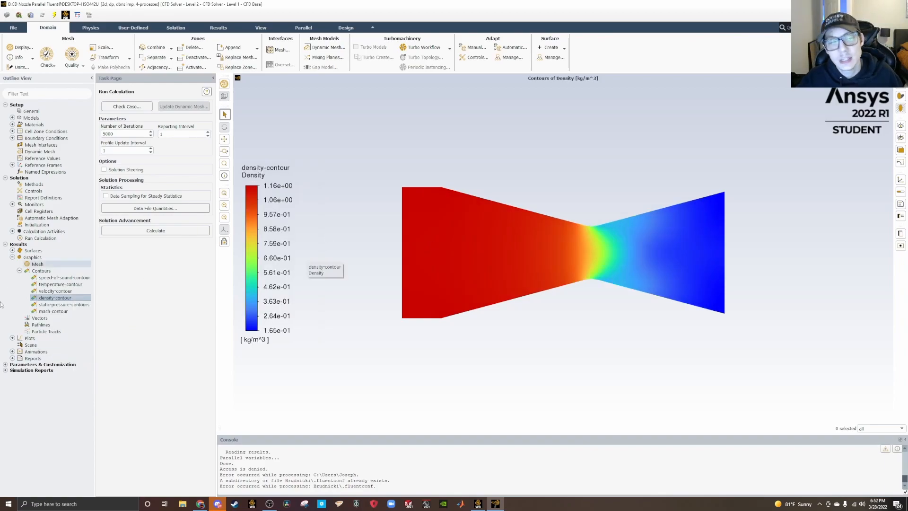
right_click(61, 308)
click(73, 367)
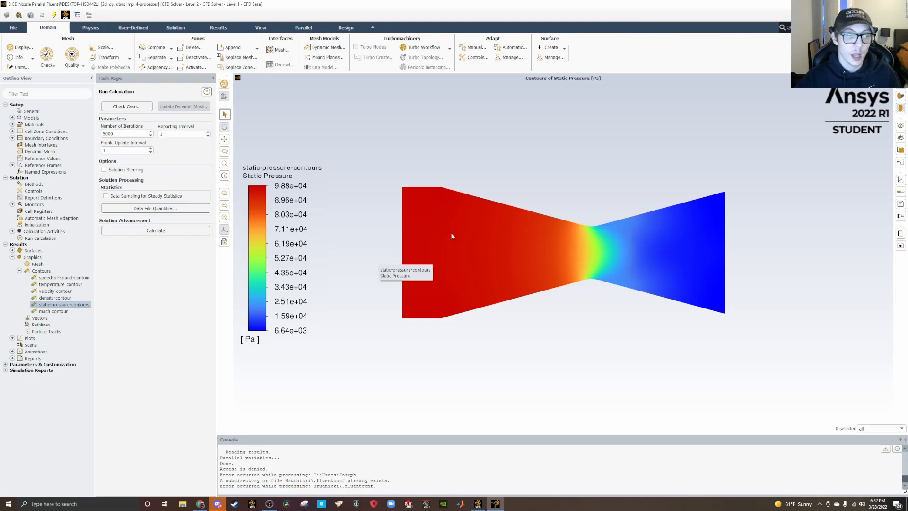
Plot the existing speed of sound XY plot along the nozzle's center line, followed by the temperature XY plot.
click(12, 338)
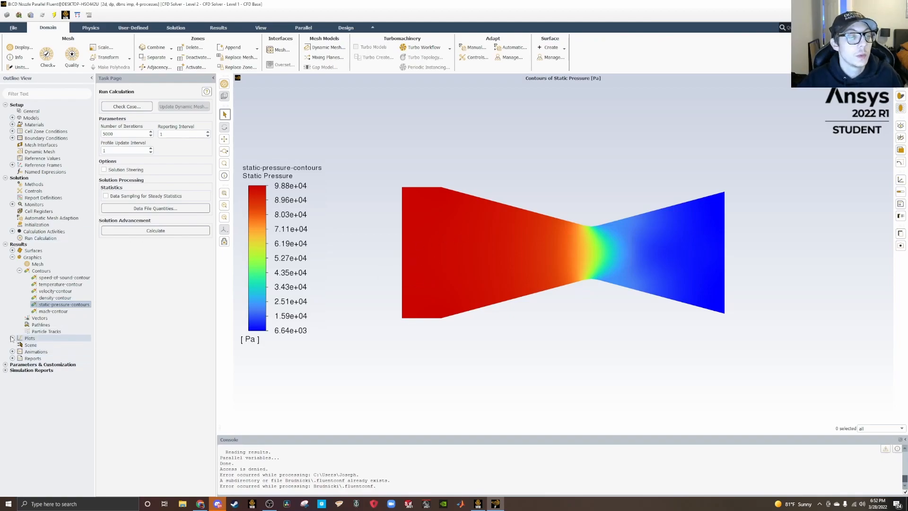
click(19, 351)
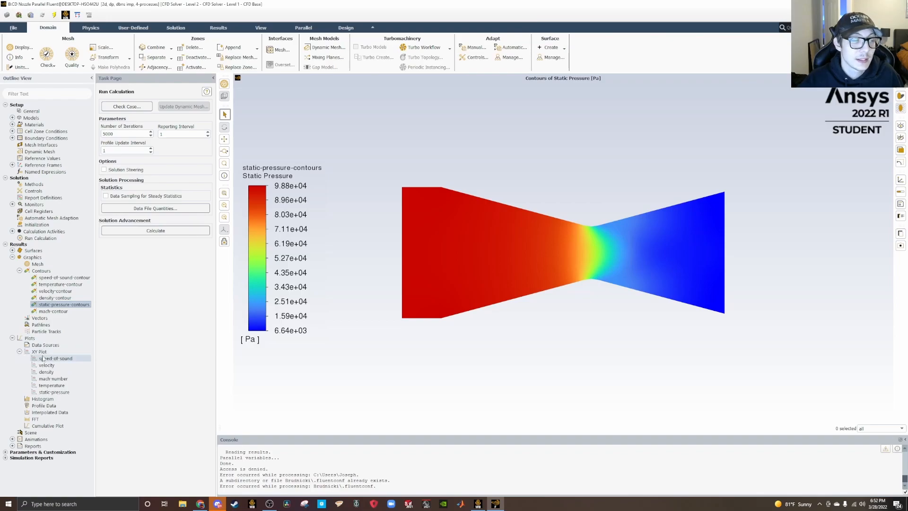
right_click(48, 361)
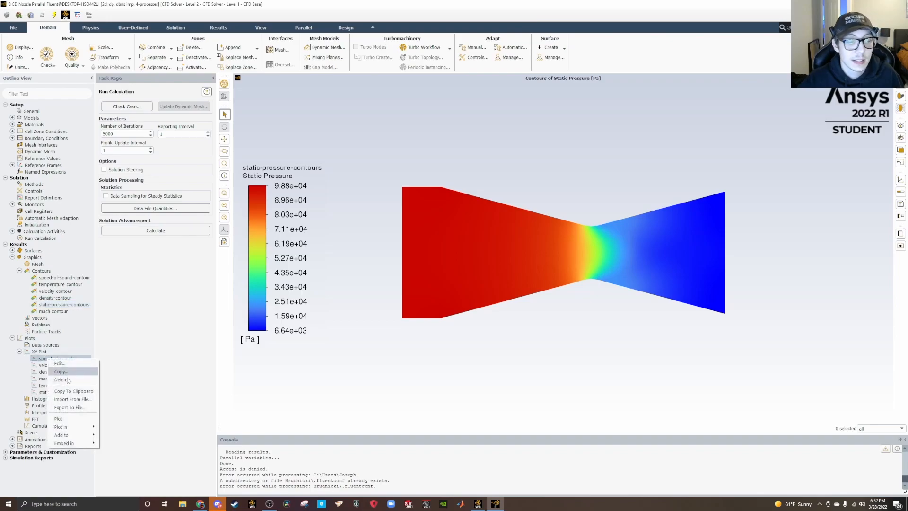
click(70, 419)
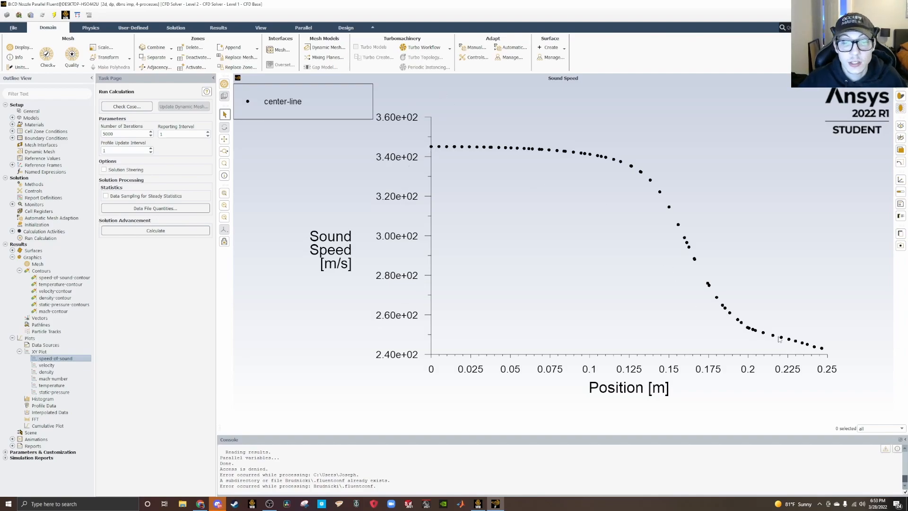
right_click(49, 385)
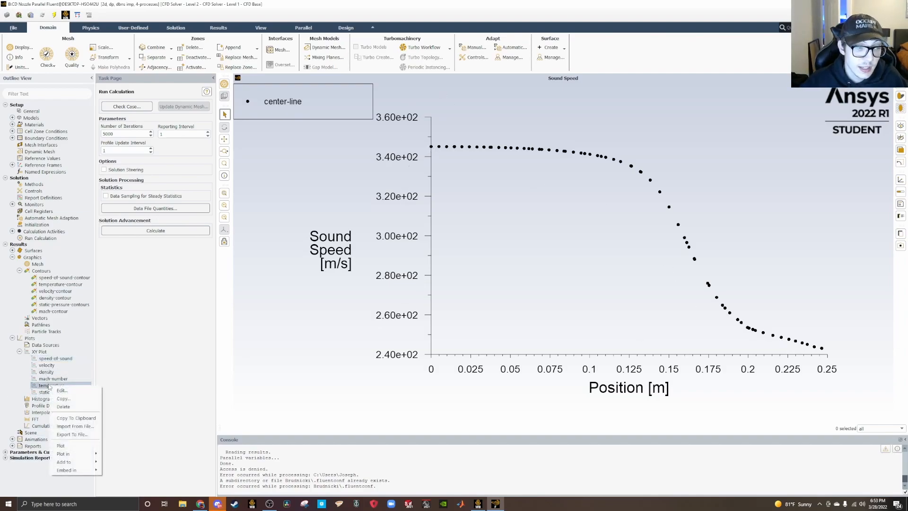
click(61, 445)
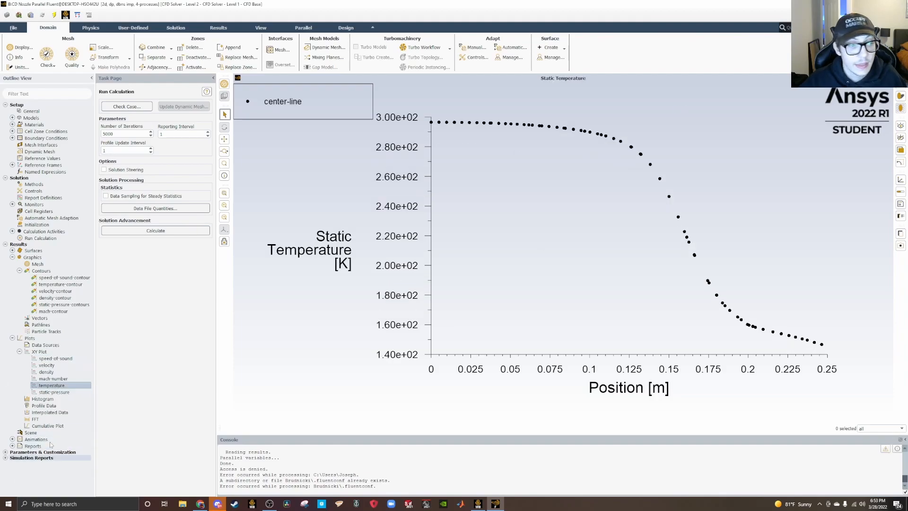
Plot the existing velocity XY plot along the center line, followed by the Mach number XY plot.
right_click(51, 368)
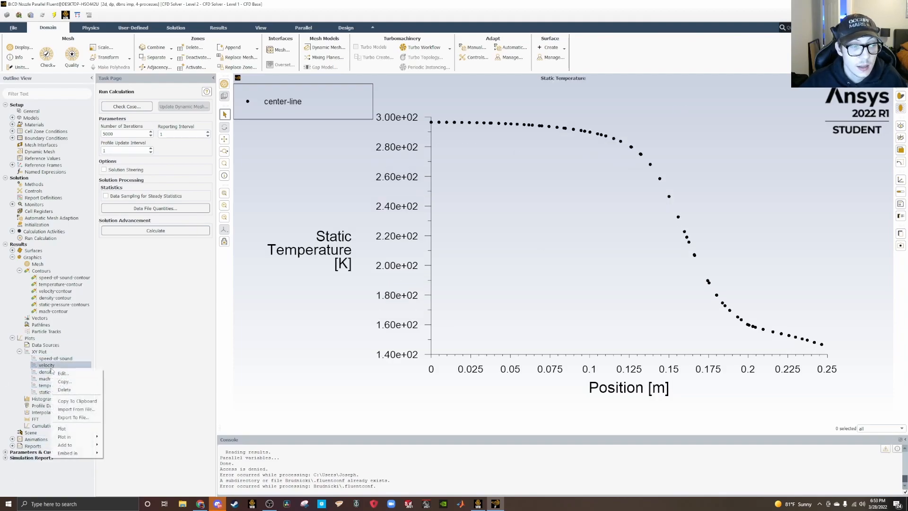
click(71, 429)
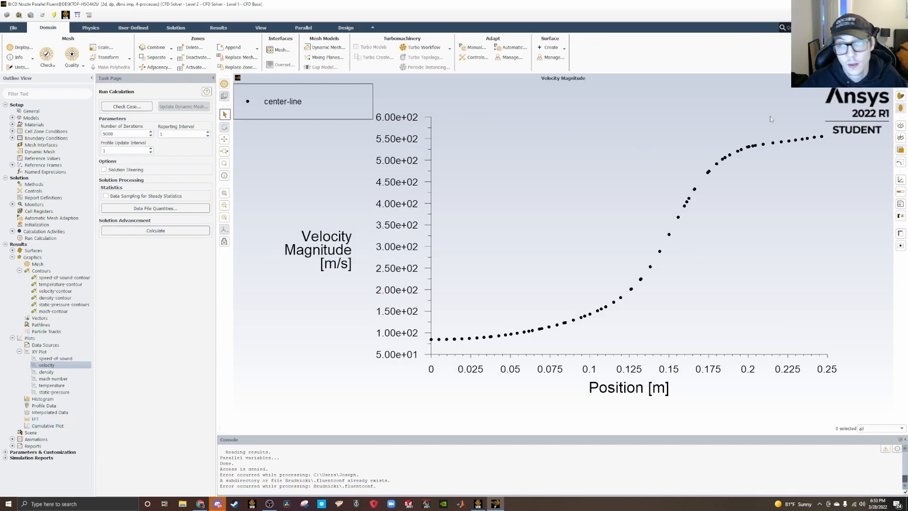
right_click(59, 379)
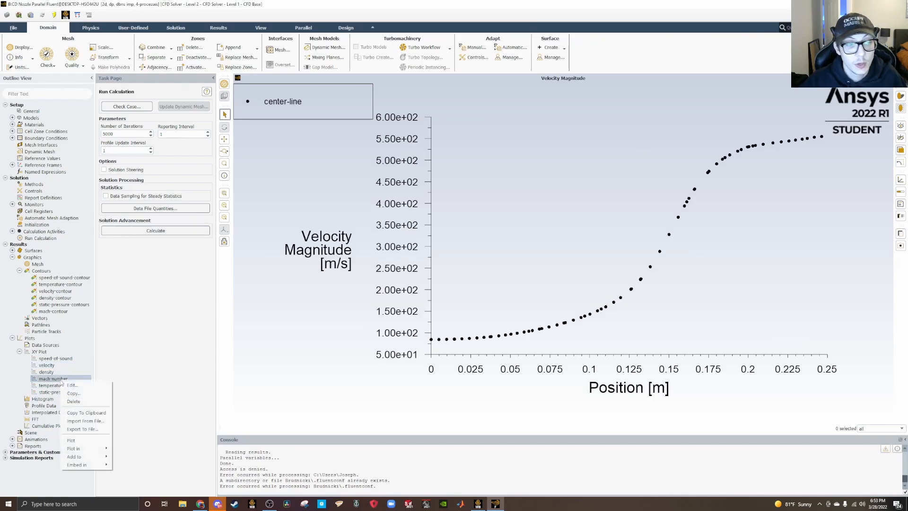
click(71, 443)
Plot the existing density XY plot along the center line, followed by the static pressure XY plot.
right_click(47, 375)
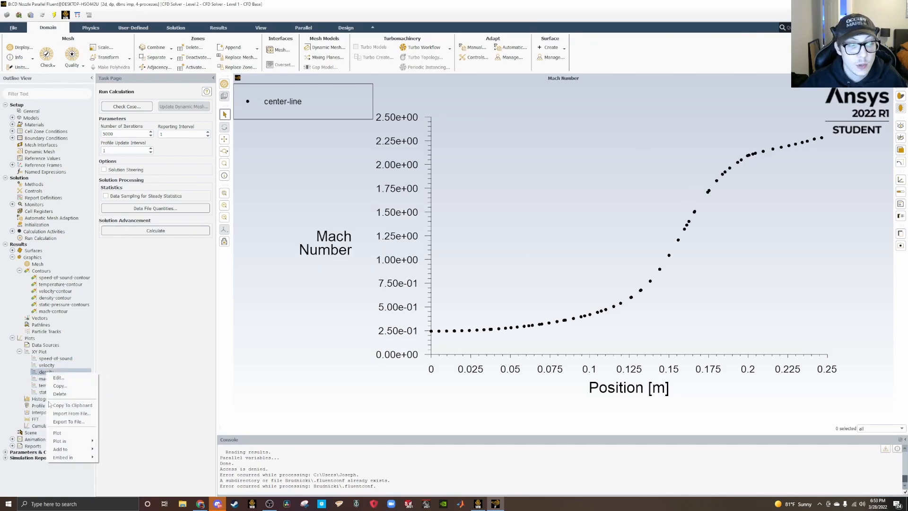
click(61, 432)
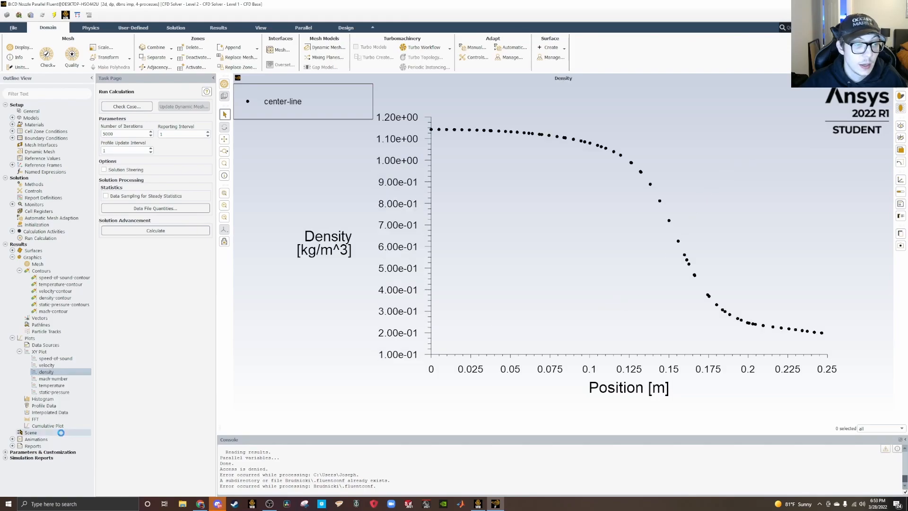
right_click(61, 392)
click(71, 450)
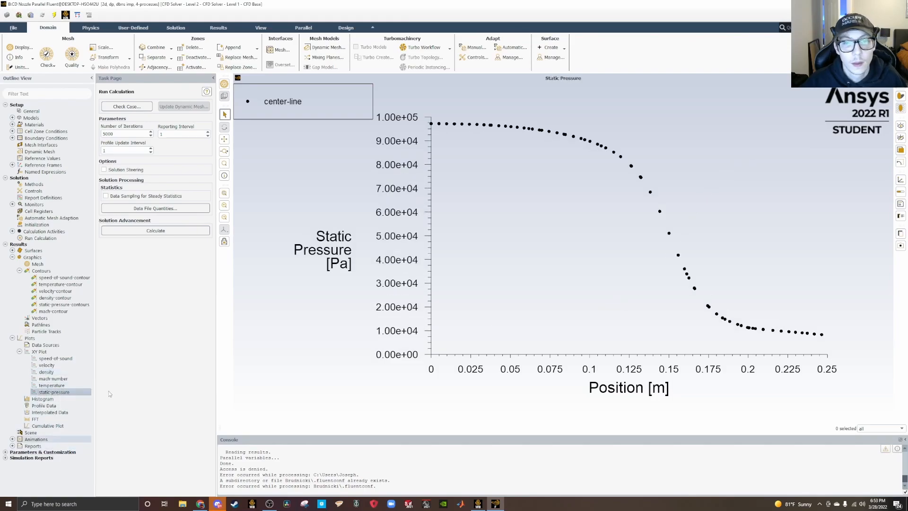